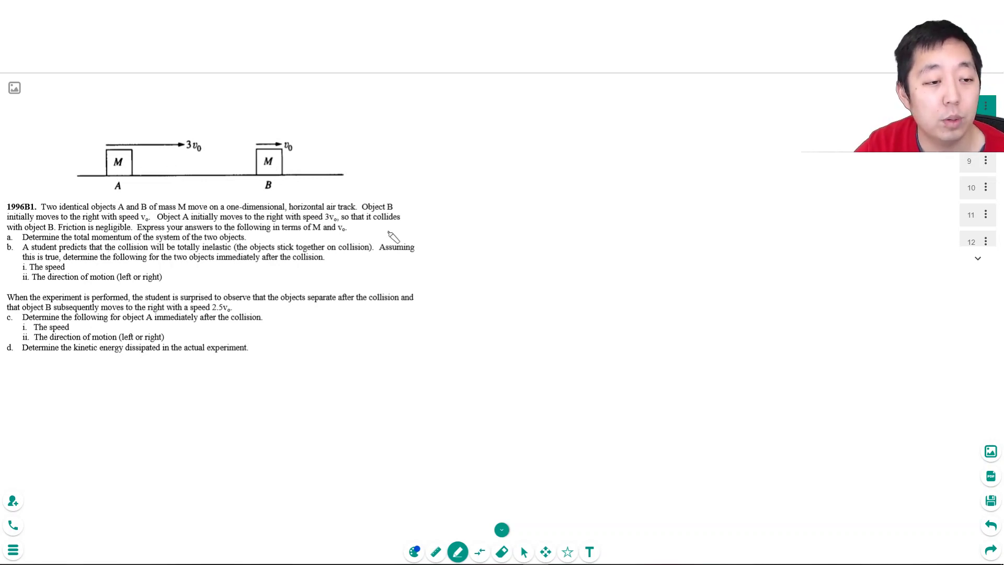
# Label part a) and draw a rightward arrow marked with a plus sign as positive
pyautogui.moveTo(386, 110); pyautogui.dragTo(391, 111)
pyautogui.moveTo(392, 99); pyautogui.dragTo(394, 119)
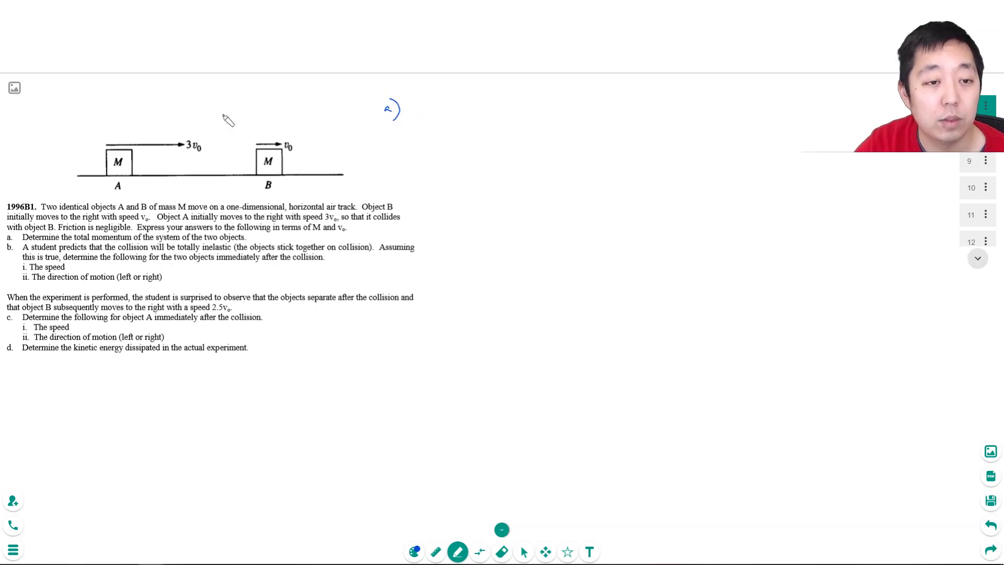
pyautogui.moveTo(166, 108); pyautogui.dragTo(198, 108)
pyautogui.moveTo(193, 104)
pyautogui.mouseDown()
pyautogui.moveTo(194, 112)
pyautogui.moveTo(184, 97)
pyautogui.mouseUp()
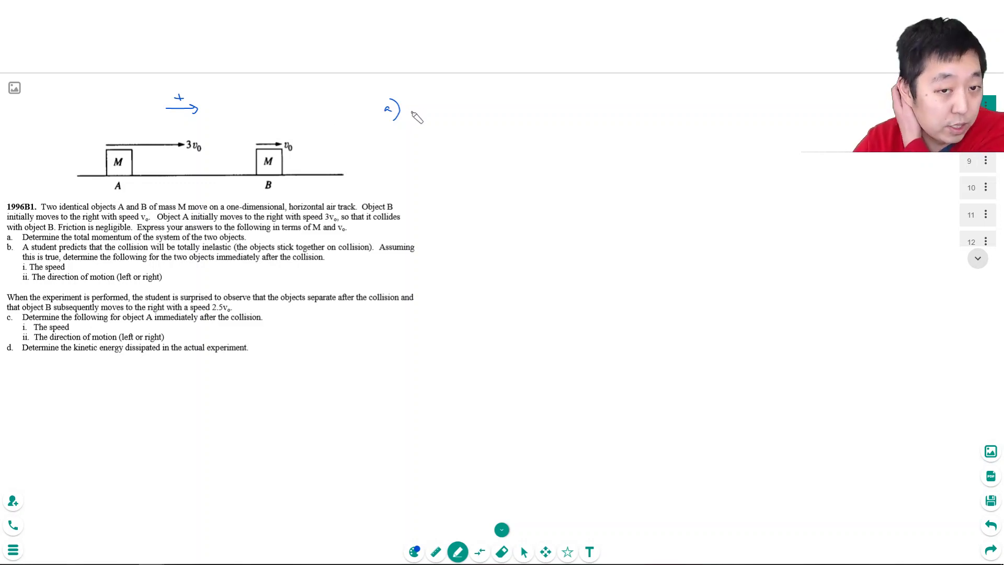
# Write p = M·3v₀ + M·v₀ = 4Mv₀, box the result, and label part b)
pyautogui.moveTo(412, 109); pyautogui.dragTo(417, 112)
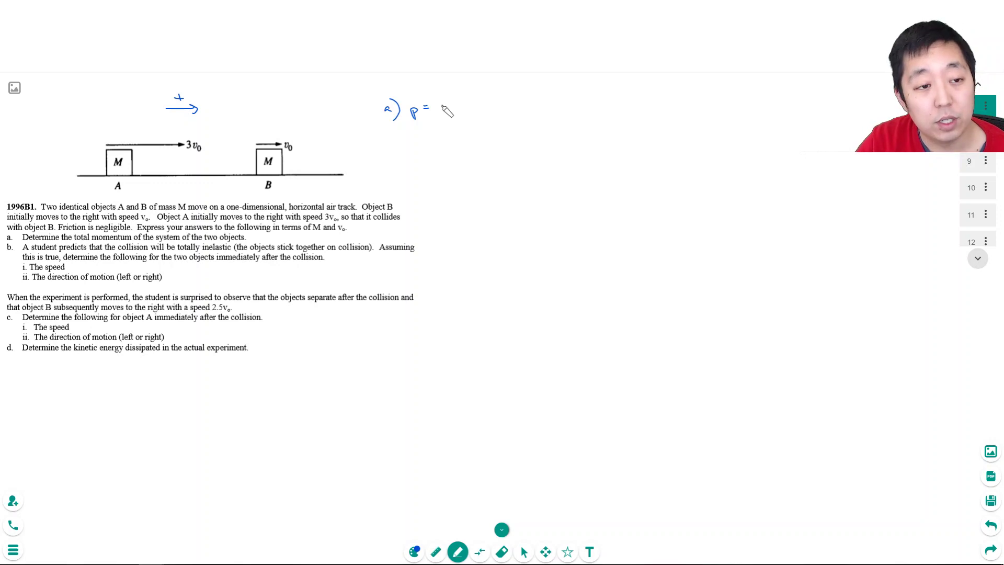
pyautogui.moveTo(441, 112); pyautogui.dragTo(542, 110)
pyautogui.click(524, 111)
pyautogui.click(431, 130)
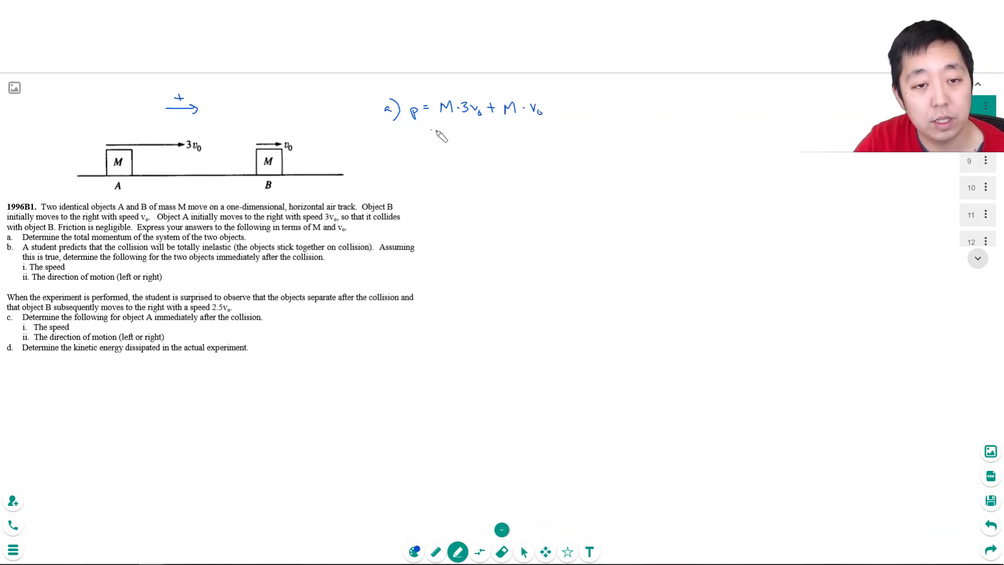
pyautogui.moveTo(430, 130); pyautogui.dragTo(436, 129)
pyautogui.moveTo(430, 133); pyautogui.dragTo(436, 133)
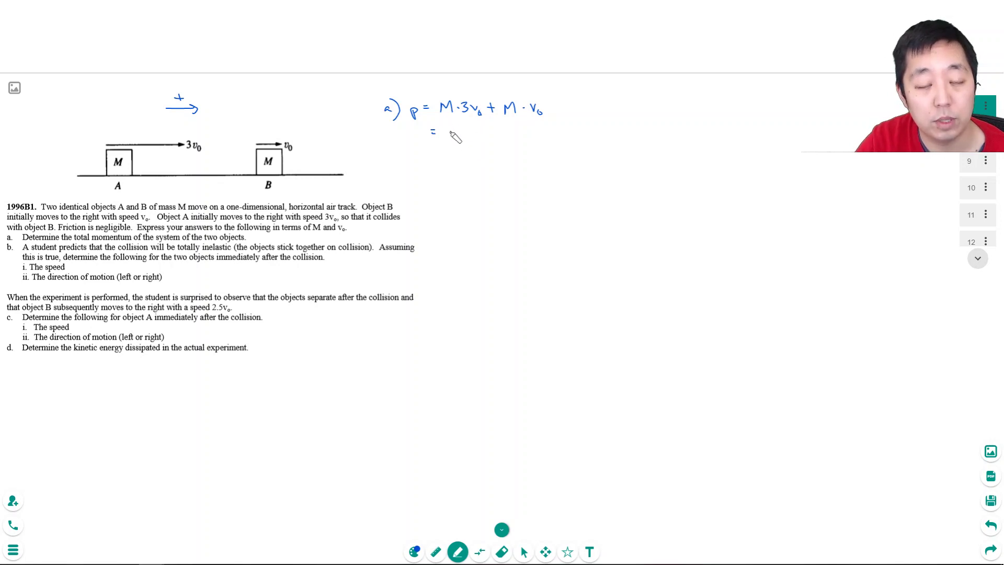
pyautogui.moveTo(448, 129)
pyautogui.mouseDown()
pyautogui.moveTo(480, 140)
pyautogui.moveTo(445, 142)
pyautogui.moveTo(501, 143)
pyautogui.mouseUp()
pyautogui.moveTo(404, 157); pyautogui.dragTo(414, 173)
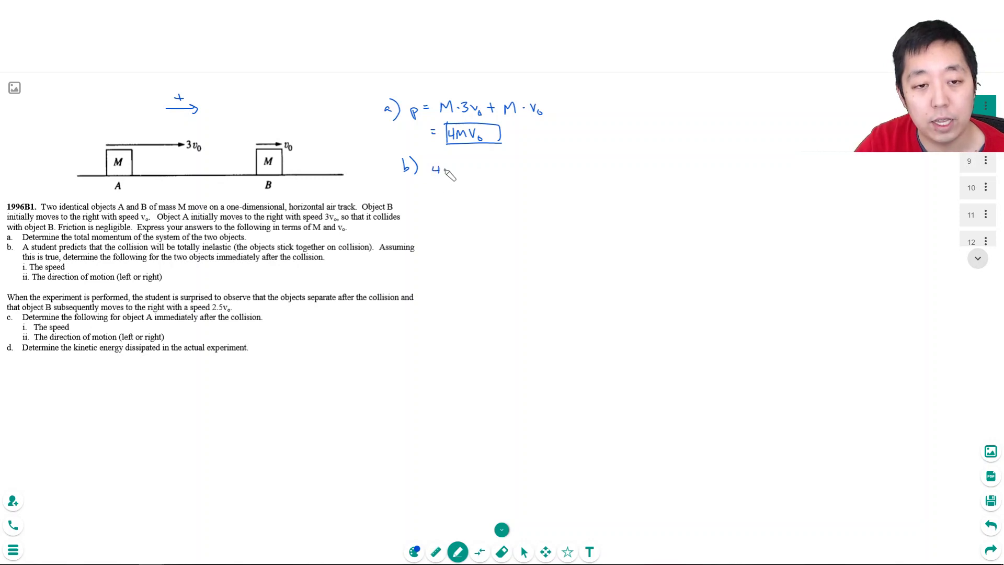
# Write the momentum equation 4Mv₀ = 2Mv and cancel the mass M
pyautogui.moveTo(444, 170); pyautogui.dragTo(464, 174)
pyautogui.moveTo(474, 167); pyautogui.dragTo(479, 171)
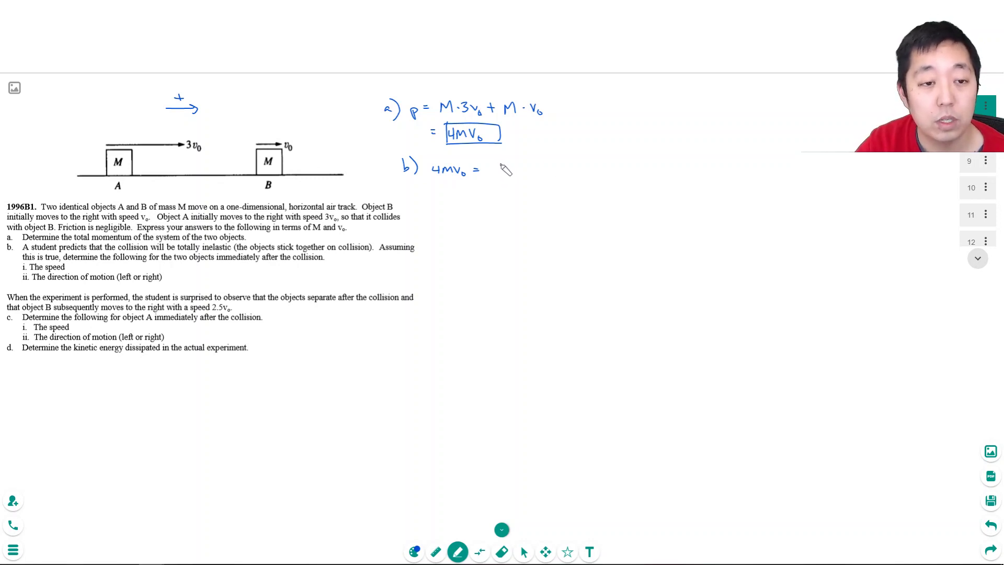
pyautogui.moveTo(495, 167); pyautogui.dragTo(525, 165)
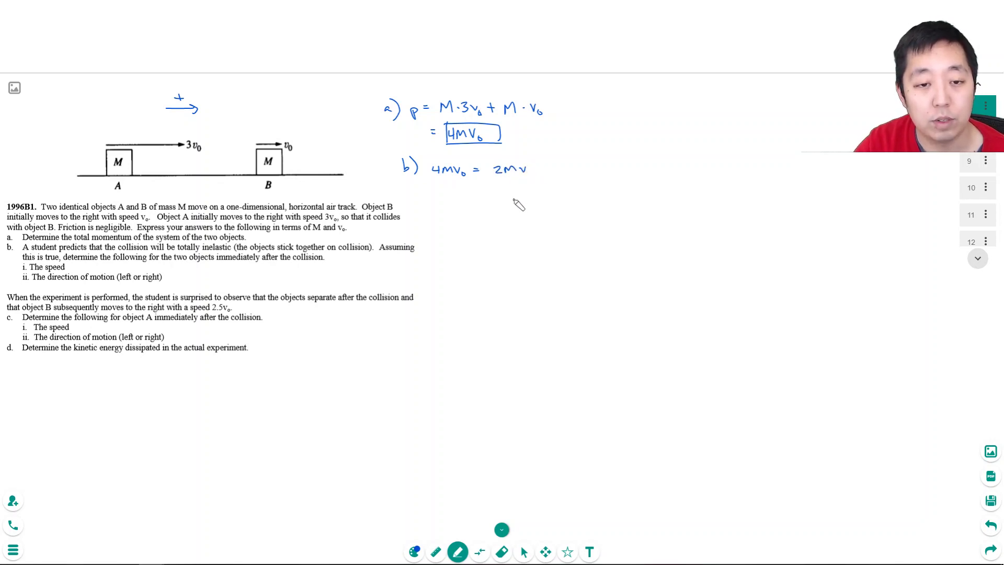
pyautogui.moveTo(510, 164); pyautogui.dragTo(503, 175)
# Box v = 2v₀, write the direction 'right' below it, and label part c)
pyautogui.moveTo(442, 190); pyautogui.dragTo(498, 198)
pyautogui.click(474, 192)
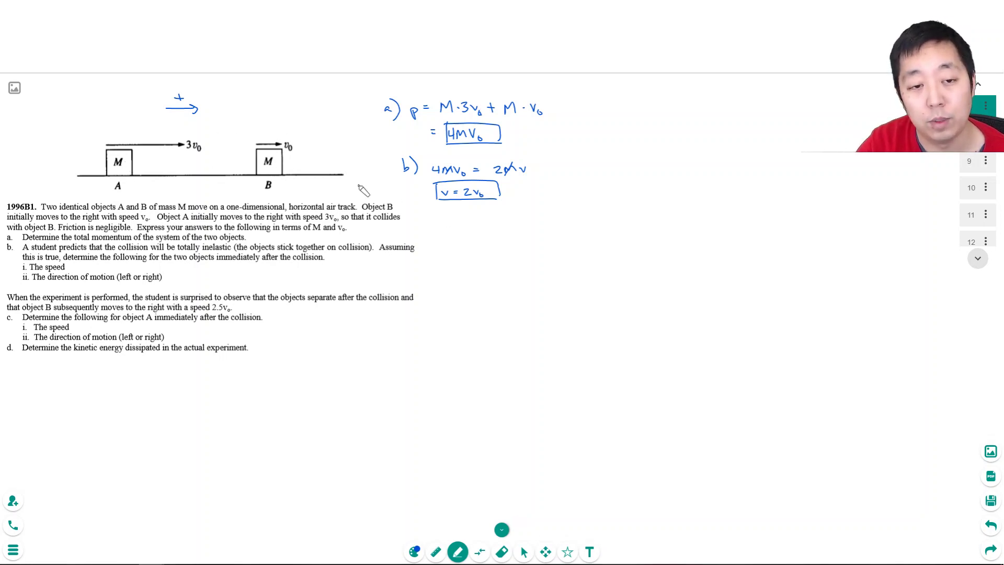
pyautogui.moveTo(443, 215)
pyautogui.mouseDown()
pyautogui.moveTo(459, 229)
pyautogui.moveTo(478, 214)
pyautogui.mouseUp()
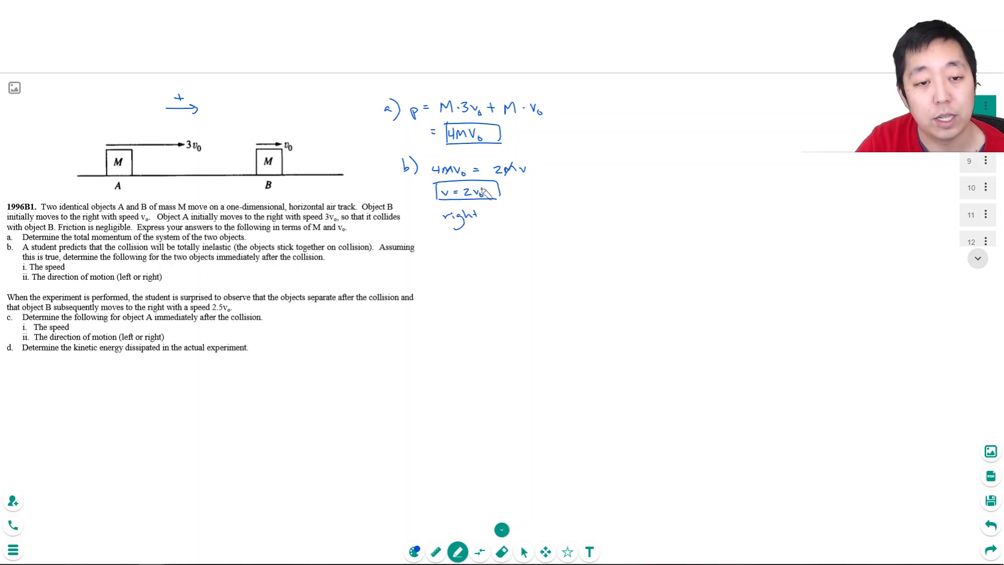
pyautogui.moveTo(435, 242); pyautogui.dragTo(438, 256)
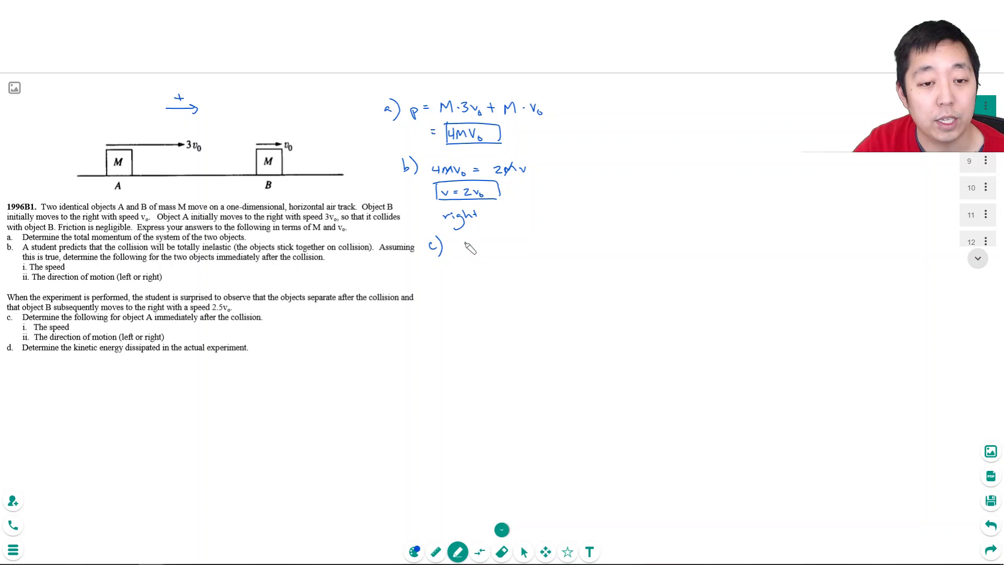
# Write 4Mv₀ = MvA + M·2.5v₀ and cross out every M
pyautogui.moveTo(462, 255); pyautogui.dragTo(494, 256)
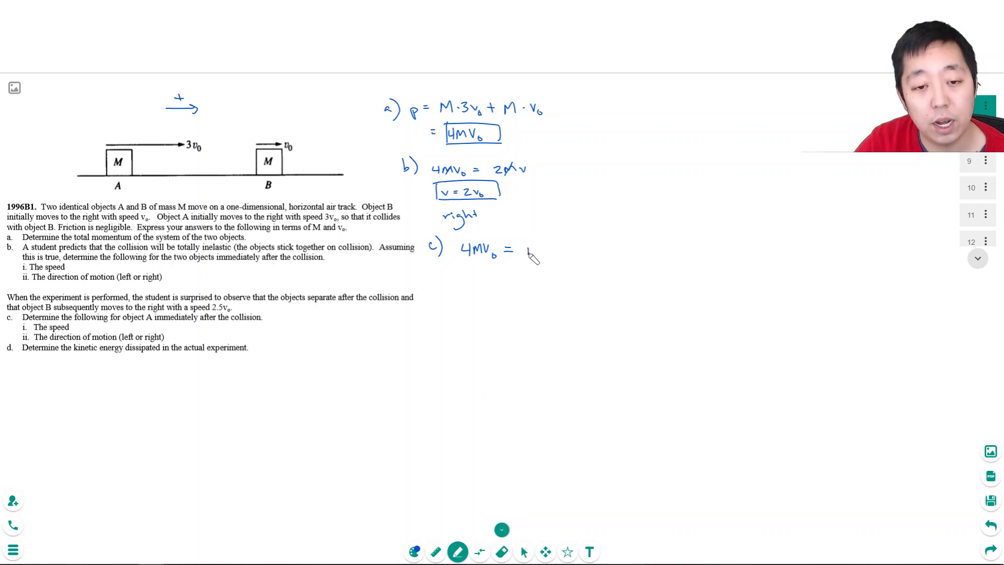
pyautogui.moveTo(528, 251)
pyautogui.mouseDown()
pyautogui.moveTo(533, 244)
pyautogui.moveTo(560, 263)
pyautogui.moveTo(637, 254)
pyautogui.mouseUp()
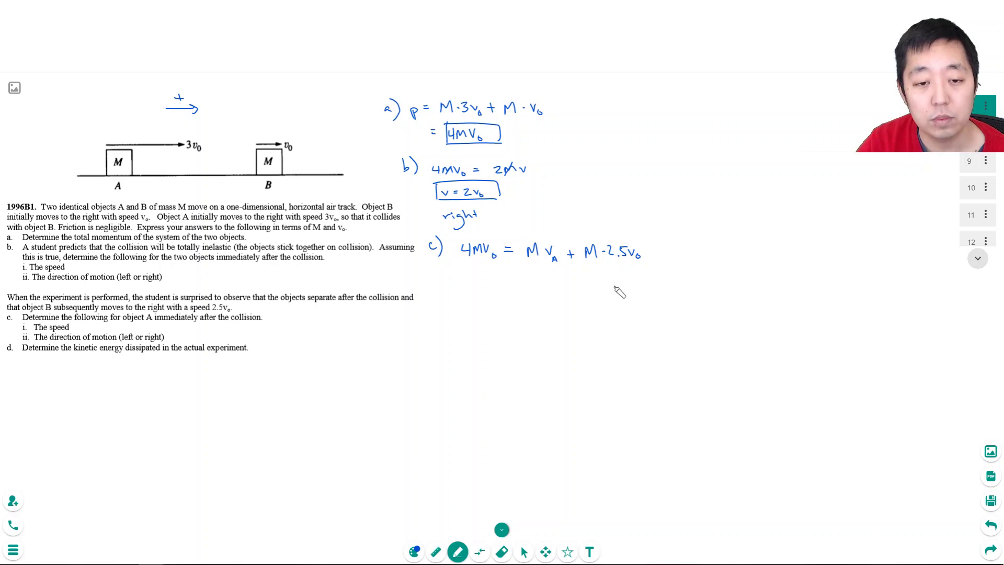
pyautogui.moveTo(479, 241); pyautogui.dragTo(474, 257)
pyautogui.moveTo(539, 240); pyautogui.dragTo(530, 260)
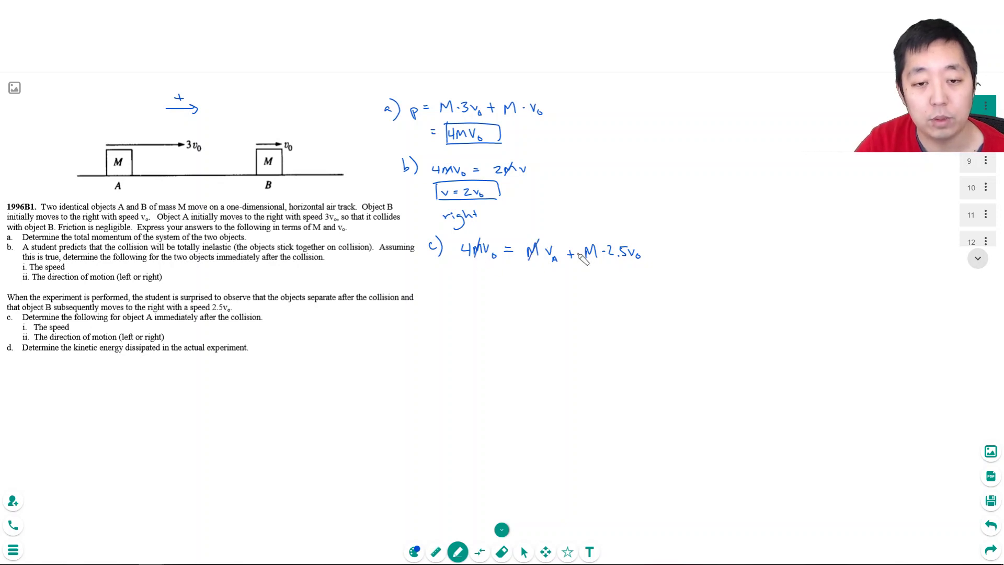
pyautogui.moveTo(597, 241); pyautogui.dragTo(584, 263)
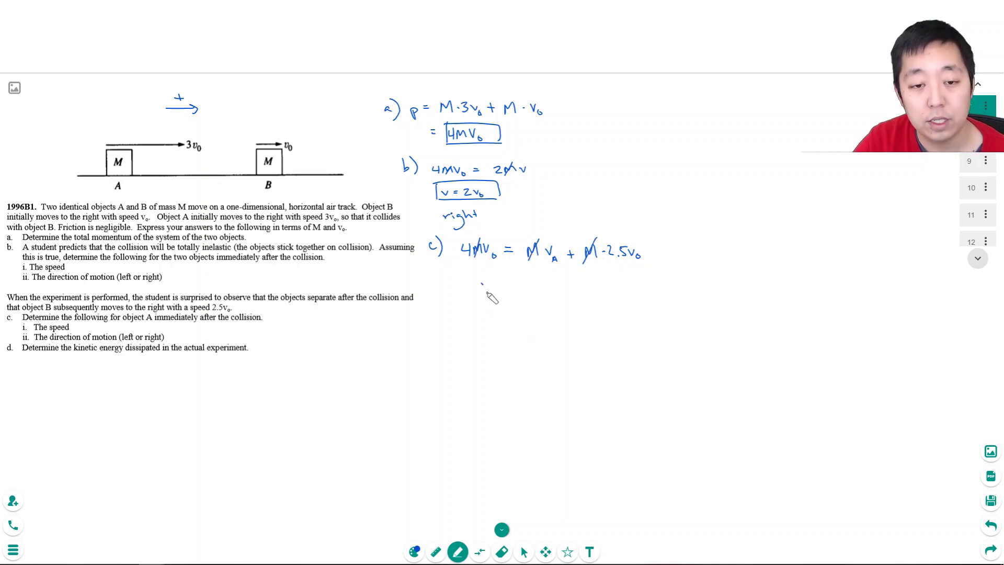
pyautogui.moveTo(482, 283); pyautogui.dragTo(505, 287)
# Solve vA = 4v₀ − 2.5v₀ = 1.5v₀ and box the result
pyautogui.moveTo(500, 291); pyautogui.dragTo(516, 295)
pyautogui.moveTo(520, 287); pyautogui.dragTo(531, 291)
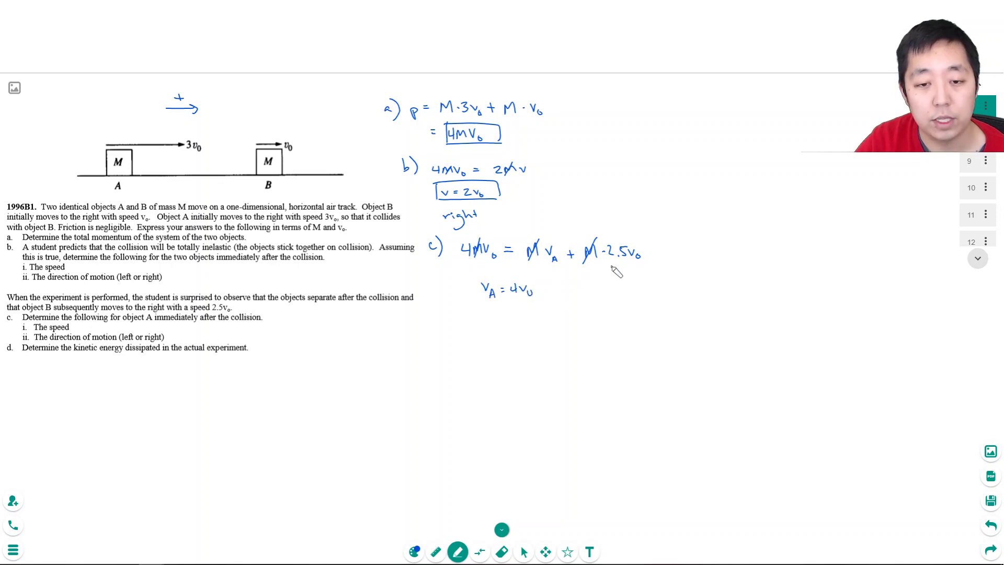
pyautogui.moveTo(536, 291); pyautogui.dragTo(591, 288)
pyautogui.click(555, 293)
pyautogui.moveTo(586, 291); pyautogui.dragTo(611, 293)
pyautogui.click(608, 292)
pyautogui.moveTo(621, 286)
pyautogui.mouseDown()
pyautogui.moveTo(634, 293)
pyautogui.moveTo(597, 296)
pyautogui.moveTo(651, 277)
pyautogui.mouseUp()
pyautogui.moveTo(652, 278)
pyautogui.mouseDown()
pyautogui.moveTo(652, 296)
pyautogui.moveTo(598, 296)
pyautogui.mouseUp()
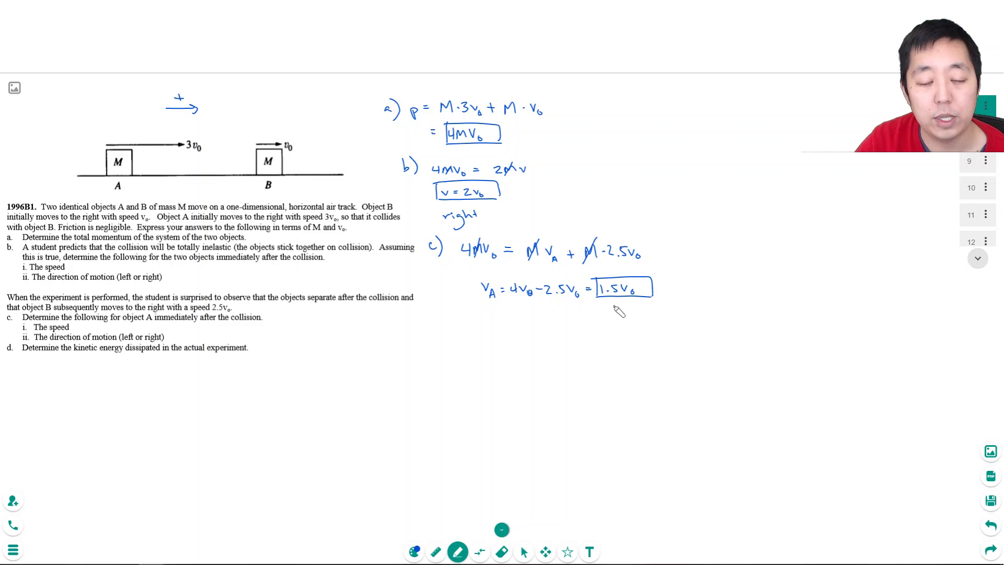
# Write and box A's direction 'right', then label part d)
pyautogui.moveTo(491, 315); pyautogui.dragTo(506, 329)
pyautogui.click(499, 313)
pyautogui.moveTo(516, 309)
pyautogui.mouseDown()
pyautogui.moveTo(520, 320)
pyautogui.moveTo(536, 312)
pyautogui.moveTo(480, 325)
pyautogui.mouseUp()
pyautogui.moveTo(478, 303)
pyautogui.mouseDown()
pyautogui.moveTo(546, 318)
pyautogui.moveTo(480, 327)
pyautogui.mouseUp()
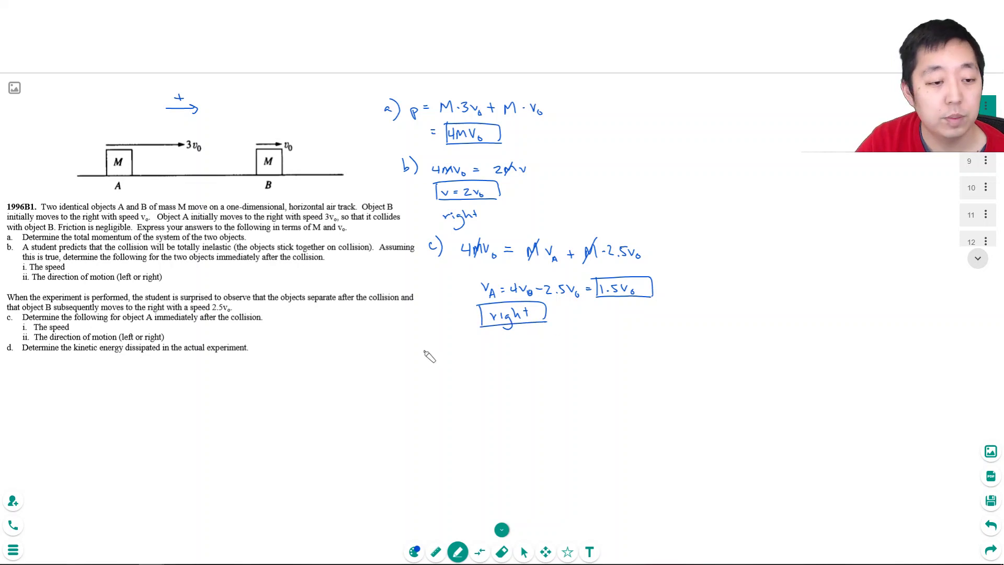
pyautogui.moveTo(428, 355); pyautogui.dragTo(429, 343)
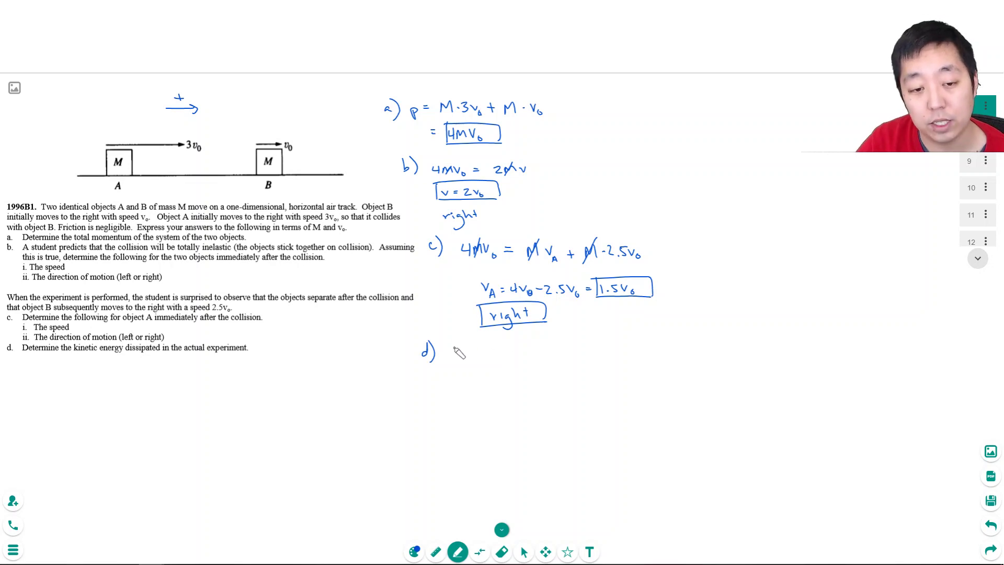
# Write the initial KE = ½M(3v₀)² + ½M(v₀)² = ½M·10v₀² = 5Mv₀²
pyautogui.moveTo(455, 345)
pyautogui.mouseDown()
pyautogui.moveTo(457, 355)
pyautogui.moveTo(473, 347)
pyautogui.mouseUp()
pyautogui.moveTo(467, 351); pyautogui.dragTo(491, 347)
pyautogui.moveTo(486, 349)
pyautogui.mouseDown()
pyautogui.moveTo(496, 361)
pyautogui.moveTo(508, 346)
pyautogui.moveTo(519, 354)
pyautogui.moveTo(614, 345)
pyautogui.moveTo(615, 357)
pyautogui.moveTo(637, 345)
pyautogui.mouseUp()
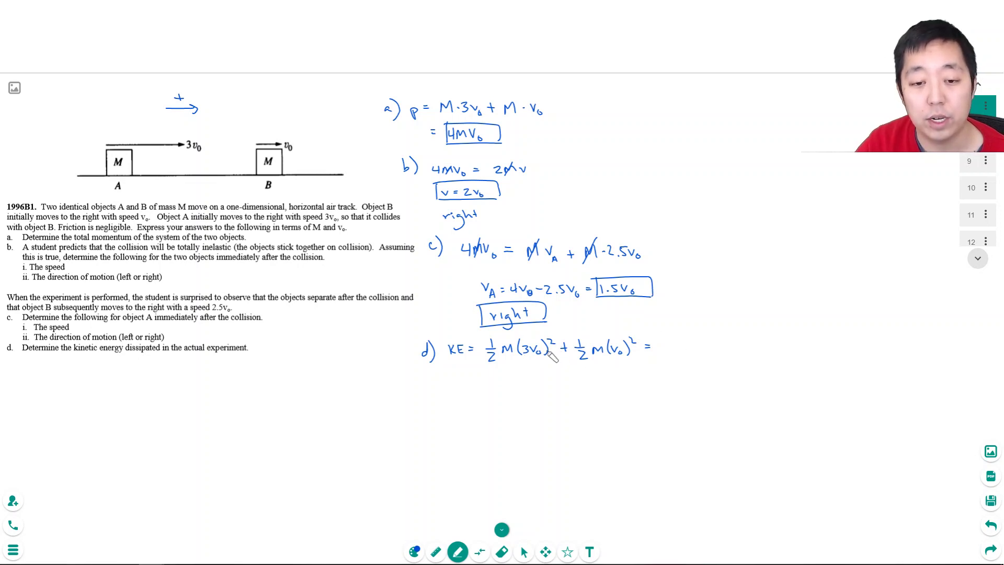
pyautogui.moveTo(663, 336)
pyautogui.mouseDown()
pyautogui.moveTo(682, 349)
pyautogui.moveTo(705, 351)
pyautogui.moveTo(712, 341)
pyautogui.mouseUp()
pyautogui.moveTo(635, 374); pyautogui.dragTo(685, 378)
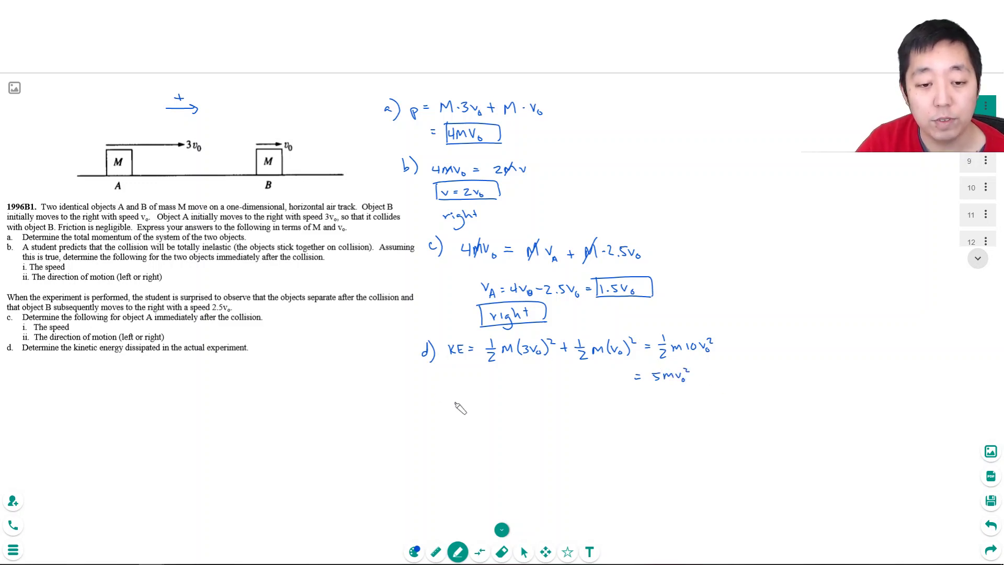
# Write the final KE = ½M(1.5v₀)² + ½M(2.5v₀)²
pyautogui.moveTo(459, 404)
pyautogui.mouseDown()
pyautogui.moveTo(463, 414)
pyautogui.moveTo(504, 403)
pyautogui.moveTo(504, 415)
pyautogui.moveTo(536, 413)
pyautogui.mouseUp()
pyautogui.click(533, 410)
pyautogui.moveTo(545, 403); pyautogui.dragTo(557, 411)
pyautogui.moveTo(561, 400)
pyautogui.mouseDown()
pyautogui.moveTo(563, 413)
pyautogui.moveTo(579, 401)
pyautogui.mouseUp()
pyautogui.moveTo(576, 398); pyautogui.dragTo(594, 402)
pyautogui.moveTo(588, 405); pyautogui.dragTo(650, 411)
pyautogui.moveTo(654, 398); pyautogui.dragTo(658, 401)
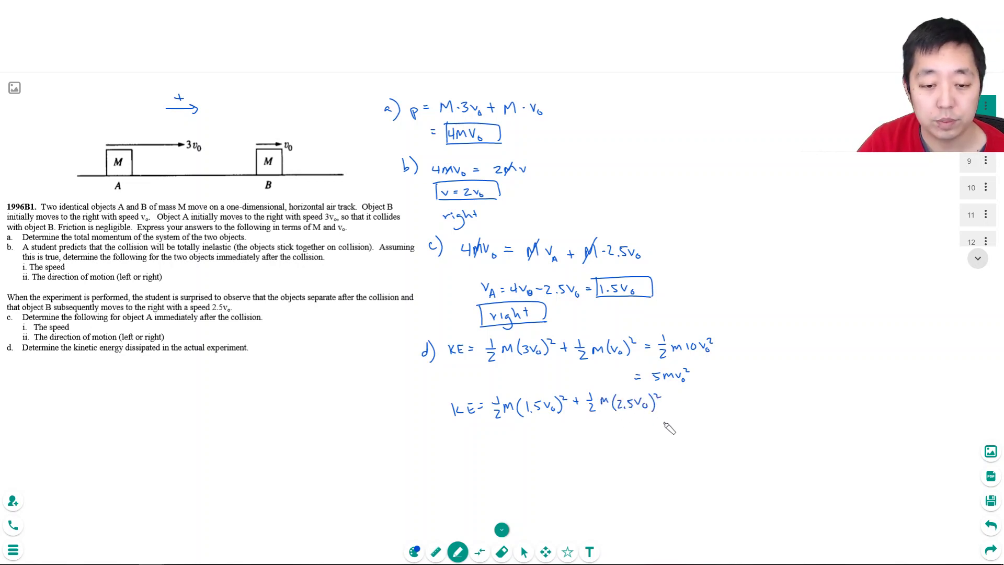
# Expand to ½M(2.25v₀² + 6.25v₀²) = ½M(8.5v₀²) = 4.25Mv₀²
pyautogui.moveTo(485, 438); pyautogui.dragTo(533, 445)
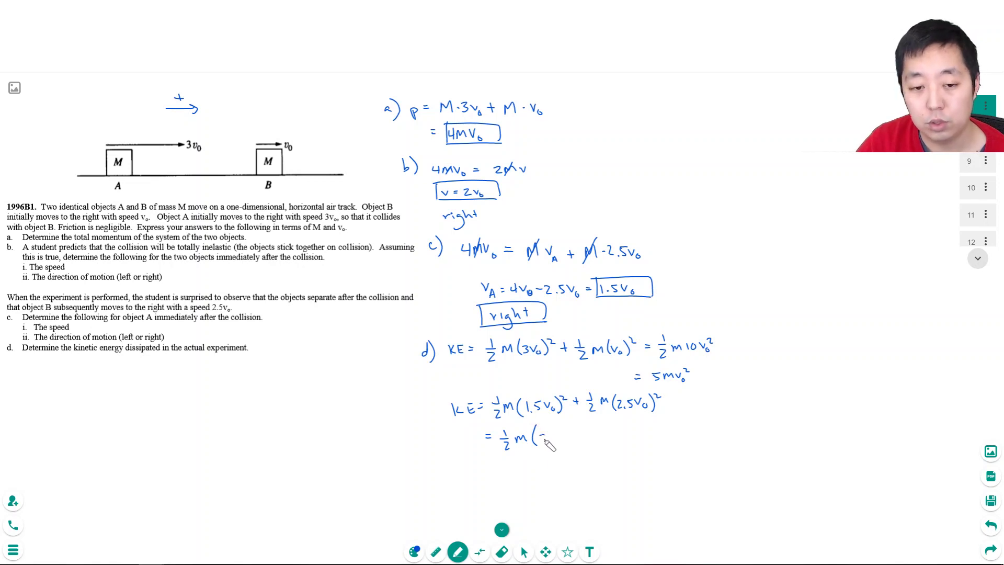
pyautogui.moveTo(557, 438); pyautogui.dragTo(597, 433)
pyautogui.moveTo(593, 429); pyautogui.dragTo(592, 440)
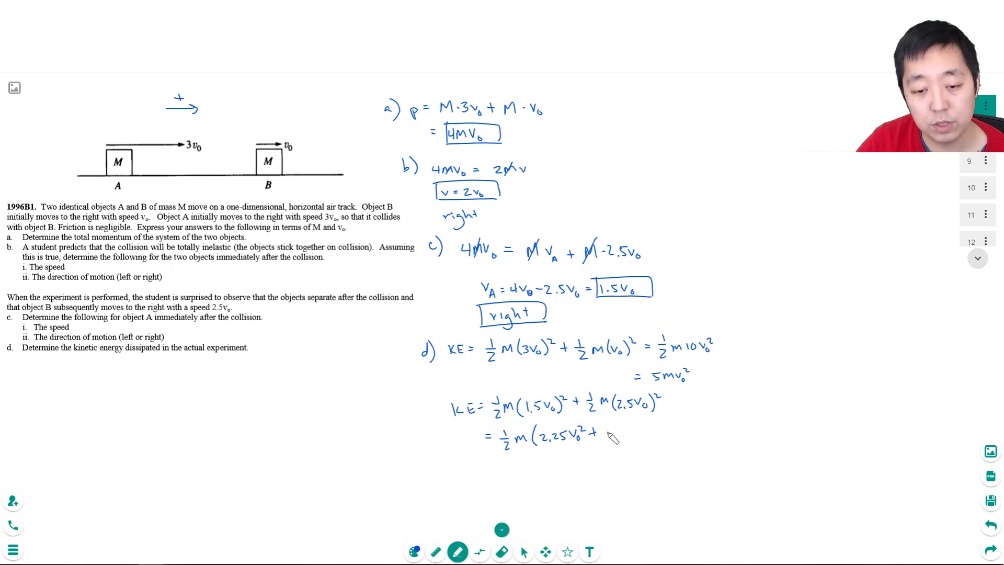
pyautogui.moveTo(605, 432)
pyautogui.mouseDown()
pyautogui.moveTo(606, 442)
pyautogui.moveTo(646, 430)
pyautogui.moveTo(651, 439)
pyautogui.mouseUp()
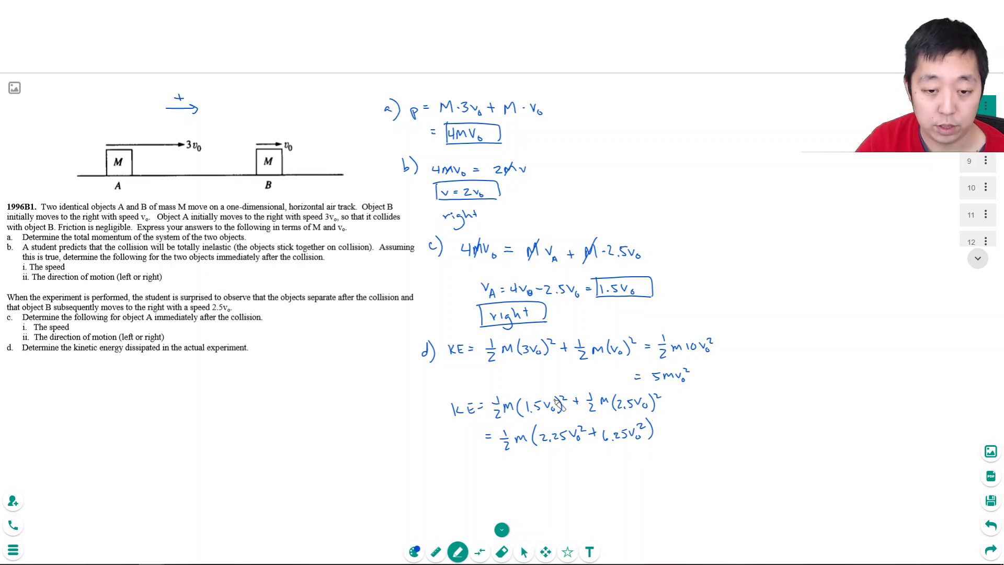
pyautogui.moveTo(485, 463); pyautogui.dragTo(491, 463)
pyautogui.moveTo(485, 467); pyautogui.dragTo(504, 465)
pyautogui.moveTo(499, 467)
pyautogui.mouseDown()
pyautogui.moveTo(509, 479)
pyautogui.moveTo(580, 461)
pyautogui.mouseUp()
pyautogui.click(552, 470)
pyautogui.moveTo(588, 456)
pyautogui.mouseDown()
pyautogui.moveTo(590, 473)
pyautogui.moveTo(674, 464)
pyautogui.mouseUp()
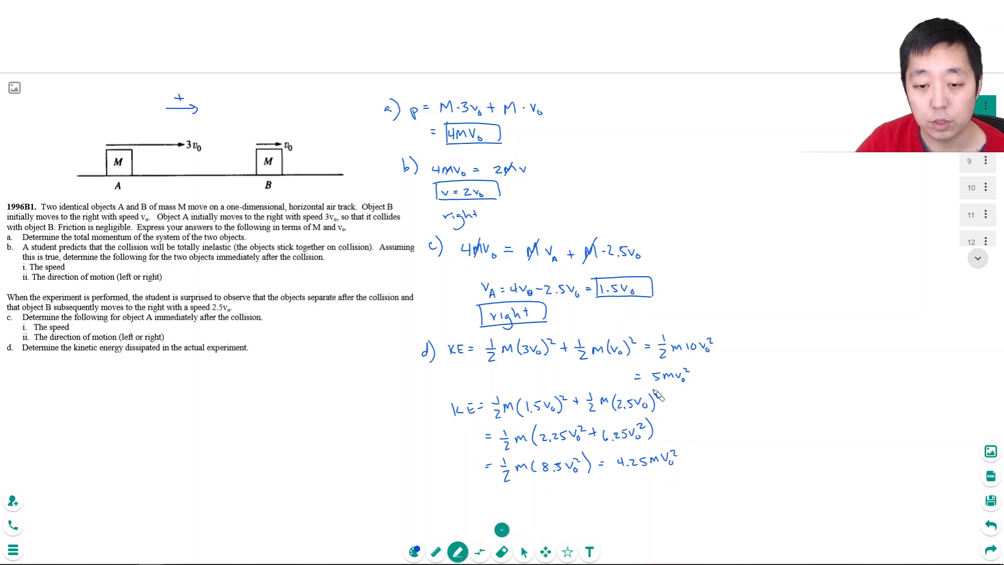
# Underline 5Mv₀² and 4.25Mv₀², then write the boxed ΔKE = −0.75Mv₀²
pyautogui.moveTo(653, 388); pyautogui.dragTo(696, 383)
pyautogui.moveTo(682, 463)
pyautogui.mouseDown()
pyautogui.moveTo(625, 472)
pyautogui.moveTo(682, 466)
pyautogui.mouseUp()
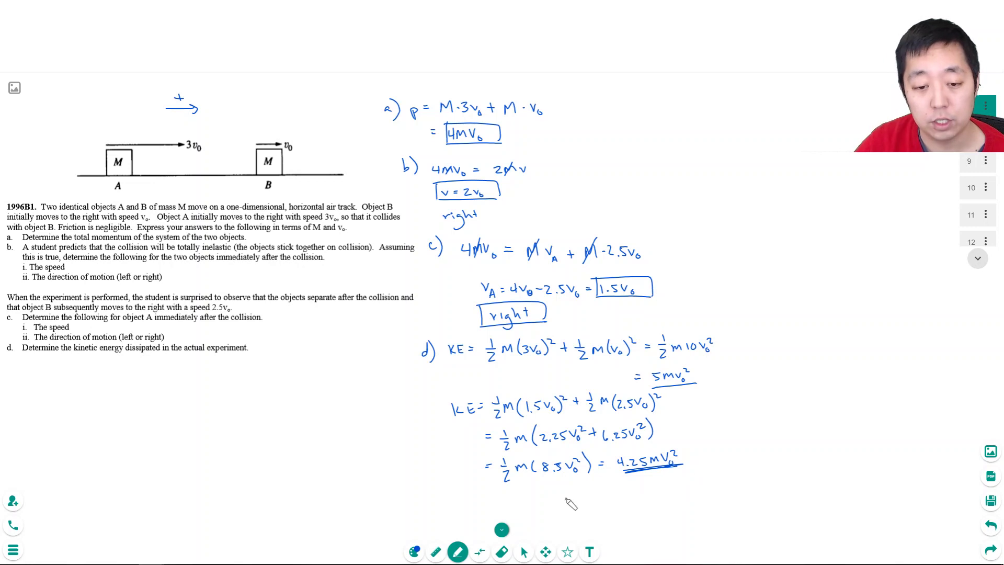
pyautogui.moveTo(569, 492)
pyautogui.mouseDown()
pyautogui.moveTo(575, 503)
pyautogui.moveTo(604, 494)
pyautogui.mouseUp()
pyautogui.moveTo(598, 499)
pyautogui.mouseDown()
pyautogui.moveTo(681, 494)
pyautogui.moveTo(688, 488)
pyautogui.moveTo(608, 506)
pyautogui.moveTo(694, 476)
pyautogui.moveTo(698, 502)
pyautogui.mouseUp()
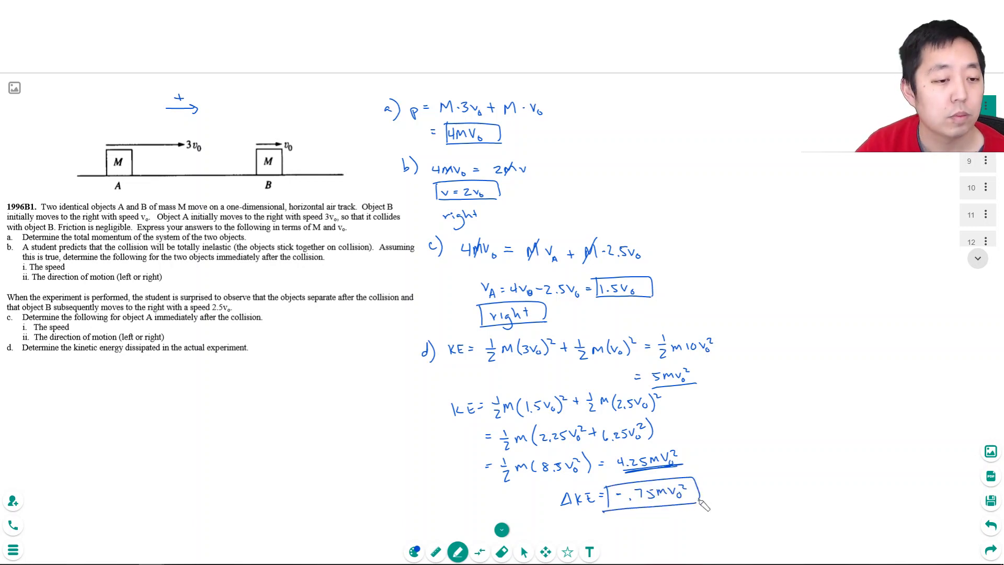